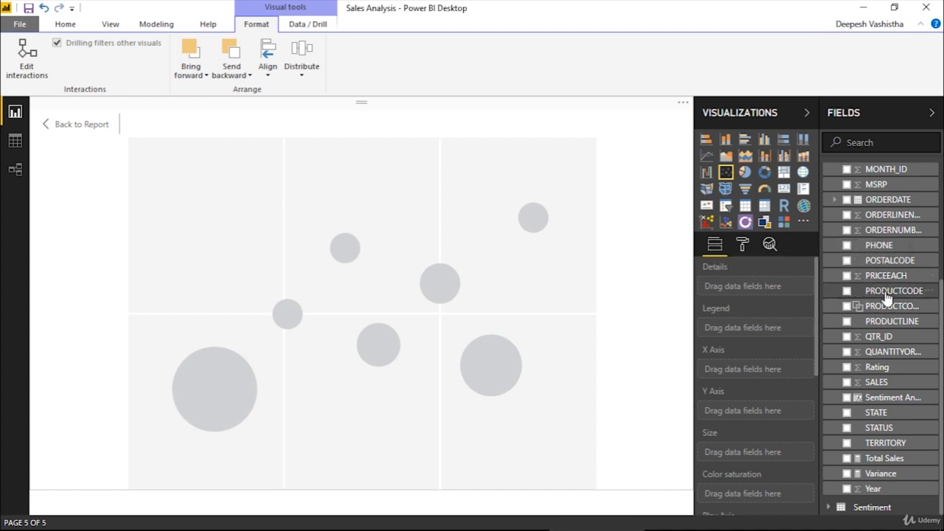
# Assign PRODUCTCODE to the scatter chart's Details and CUSTOMERNAME to its Legend
pyautogui.moveTo(890, 295); pyautogui.dragTo(763, 295)
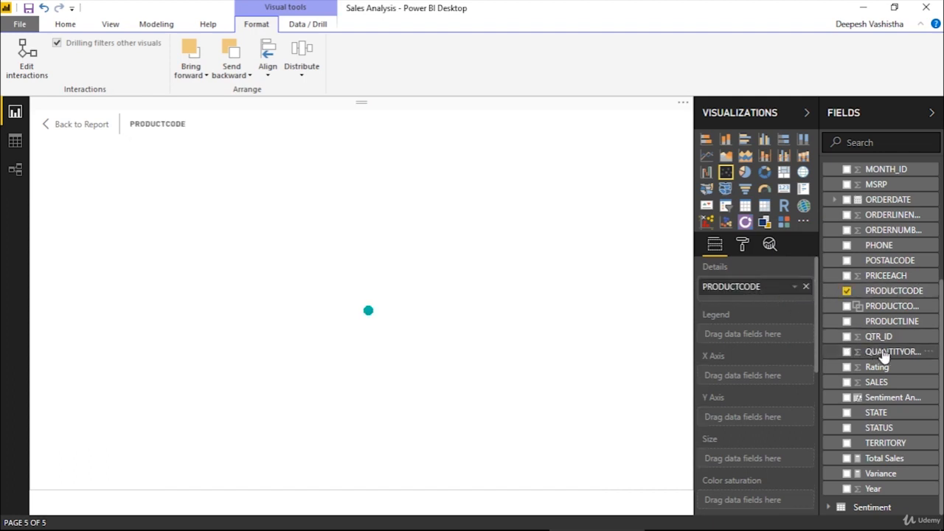
pyautogui.scroll(3, 895, 339)
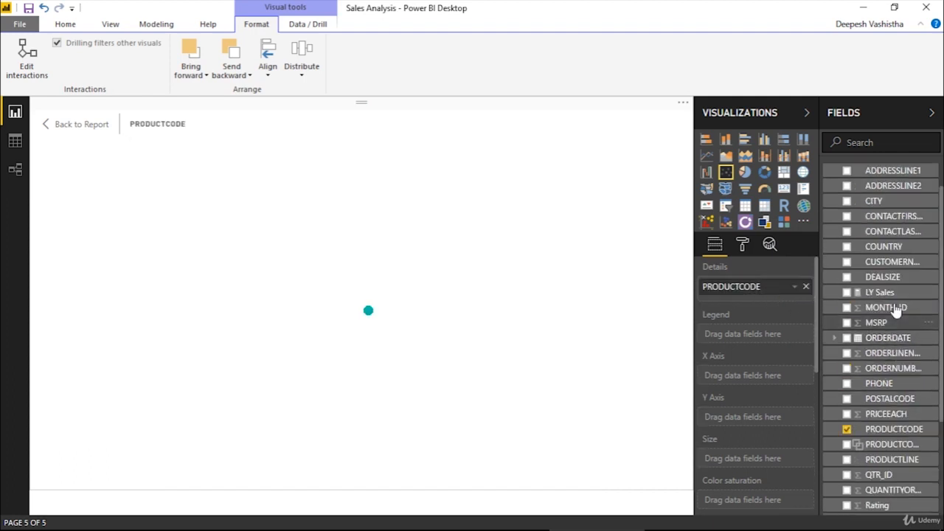
pyautogui.moveTo(911, 262); pyautogui.dragTo(785, 335)
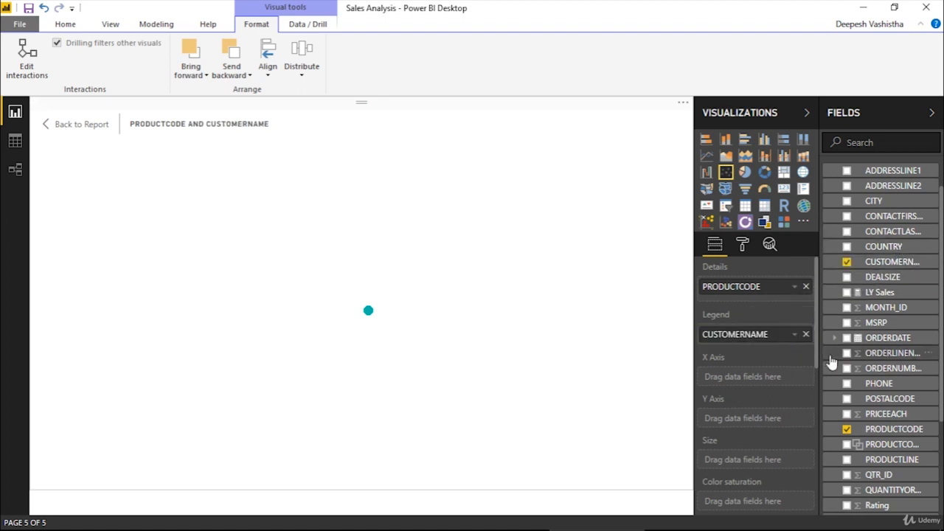
# Plot QUANTITYORDERED on the scatter chart's X axis and SALES on its Y axis
pyautogui.scroll(-5, 855, 376)
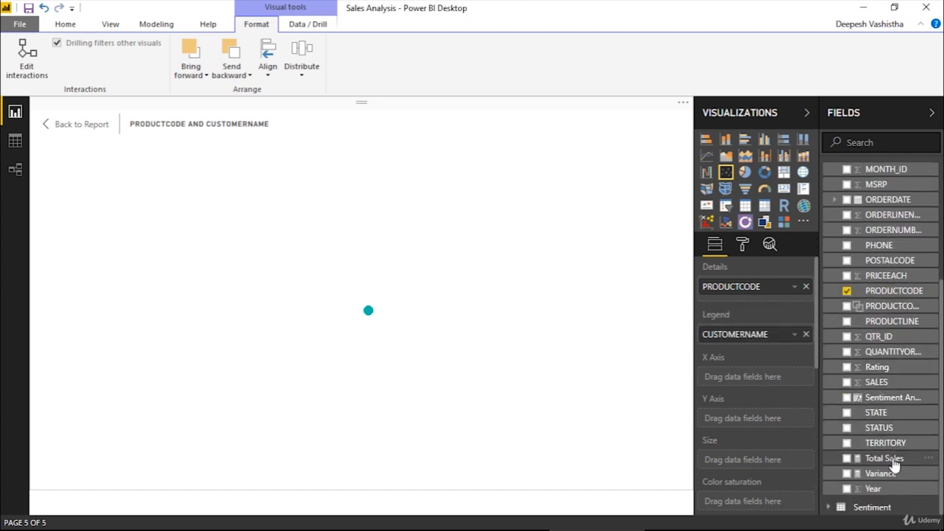
pyautogui.moveTo(906, 357); pyautogui.dragTo(774, 380)
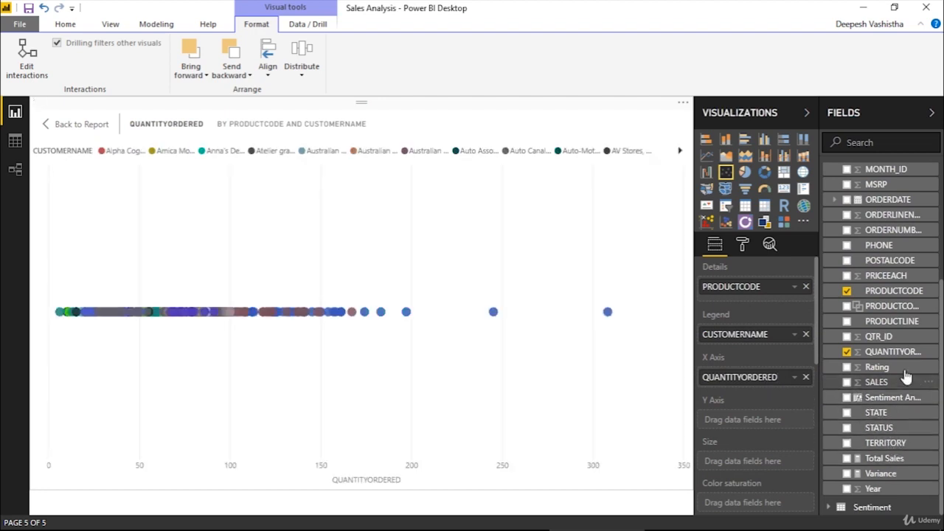
pyautogui.moveTo(887, 404); pyautogui.dragTo(751, 422)
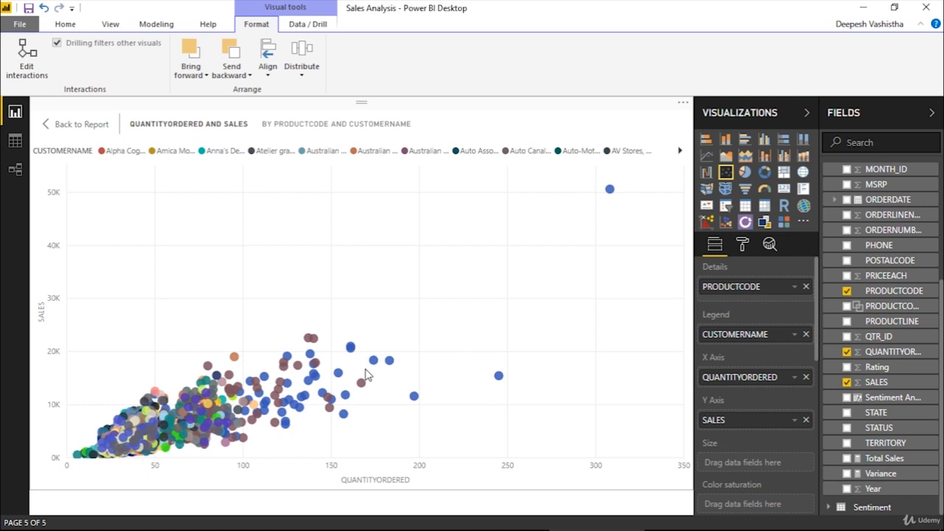
# Apply a visual level filter that keeps QUANTITYORDERED values less than 60
pyautogui.scroll(-3, 723, 400)
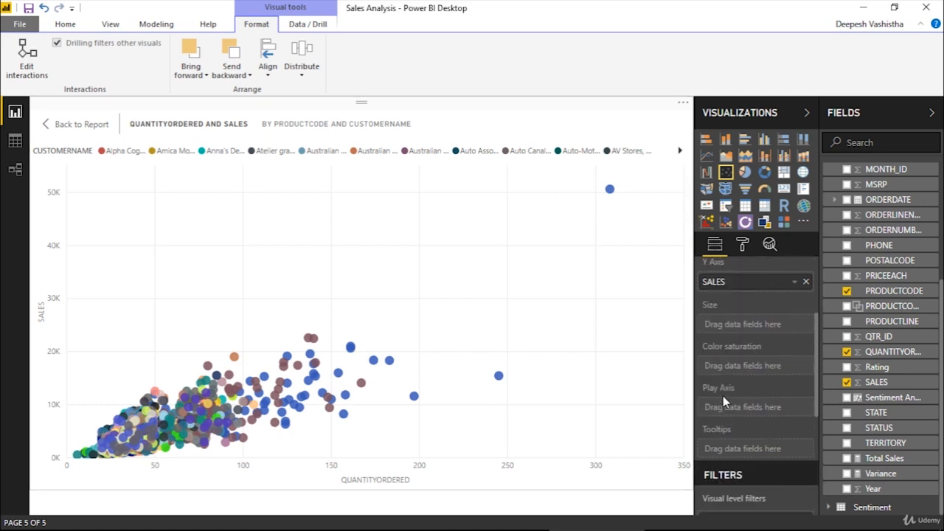
pyautogui.scroll(-5, 722, 401)
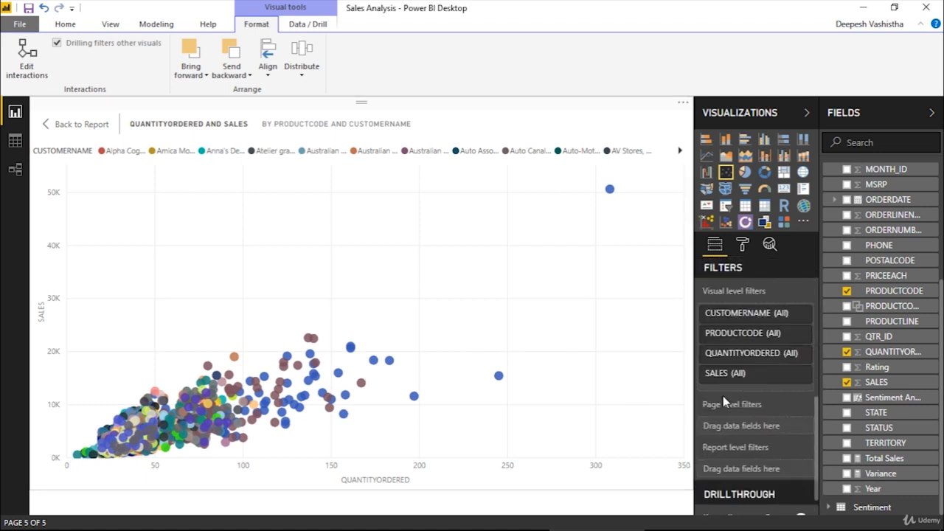
pyautogui.click(789, 360)
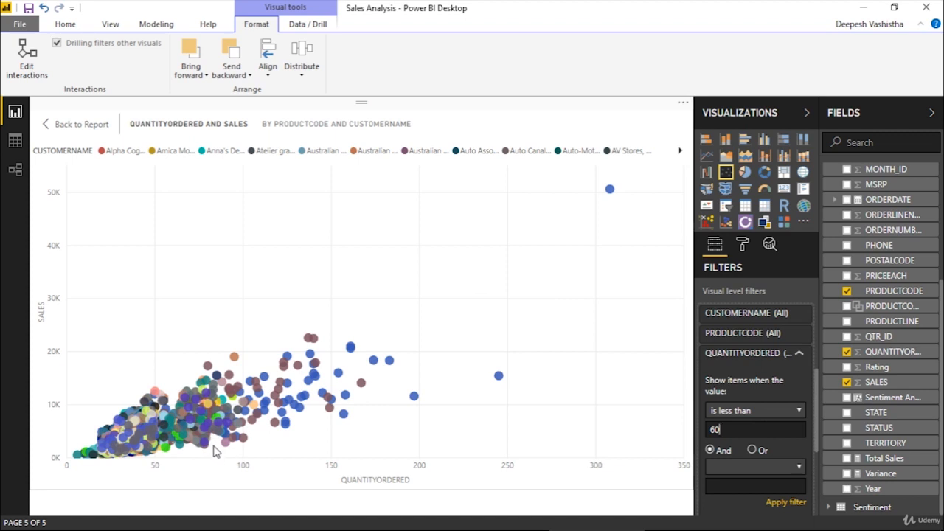
pyautogui.moveTo(213, 426)
pyautogui.moveTo(361, 387)
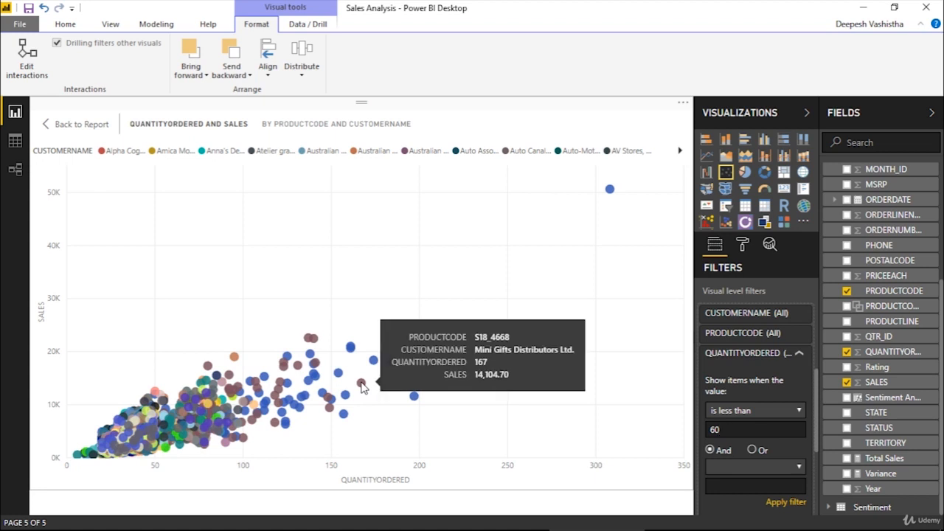
pyautogui.click(719, 430)
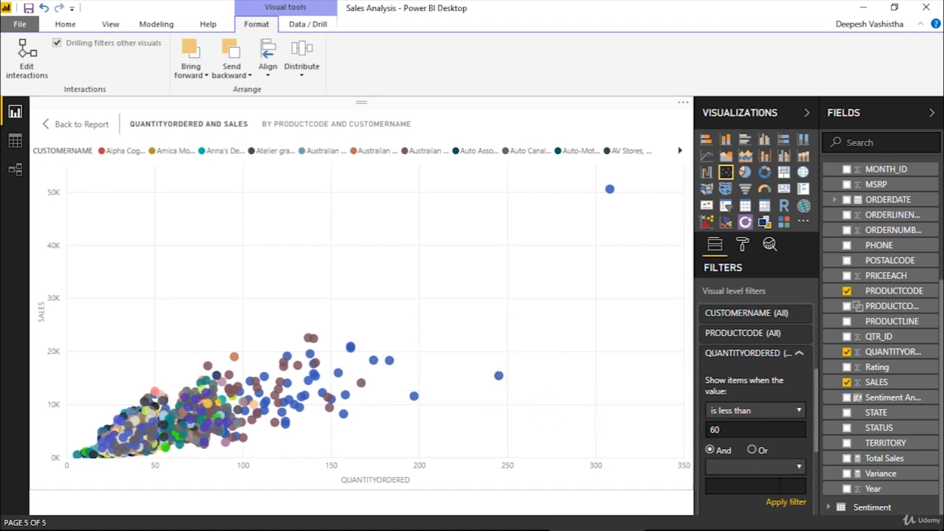
pyautogui.click(785, 509)
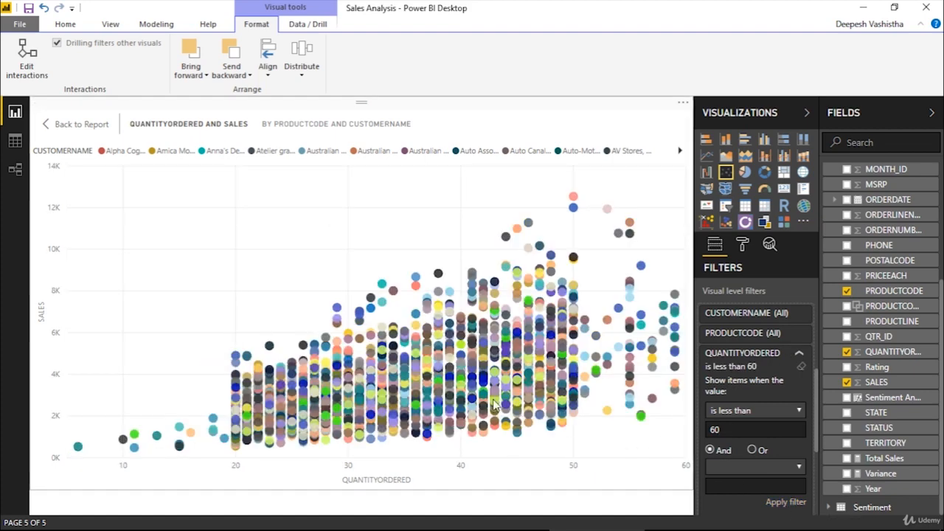
# Apply a visual level filter that keeps SALES values less than 10000 and greater than 20
pyautogui.click(738, 360)
pyautogui.click(768, 385)
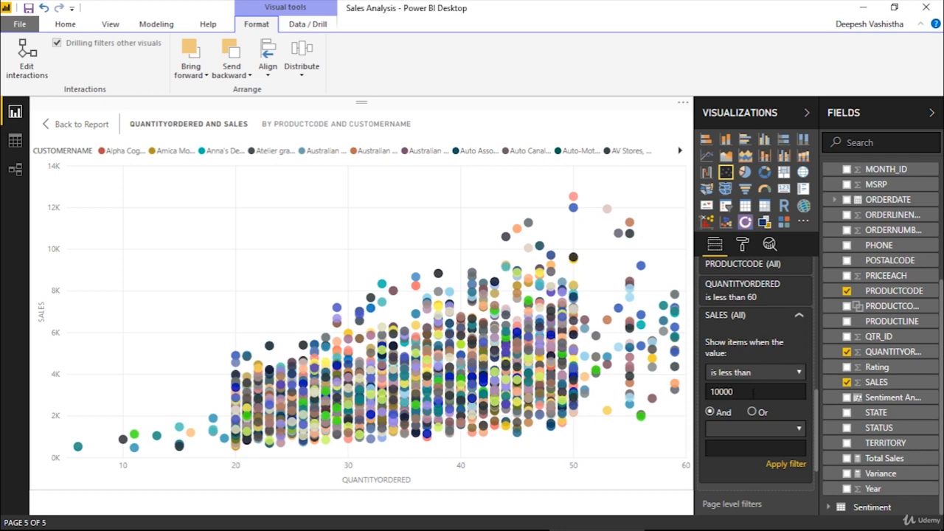
pyautogui.click(742, 435)
pyautogui.click(740, 358)
pyautogui.click(778, 465)
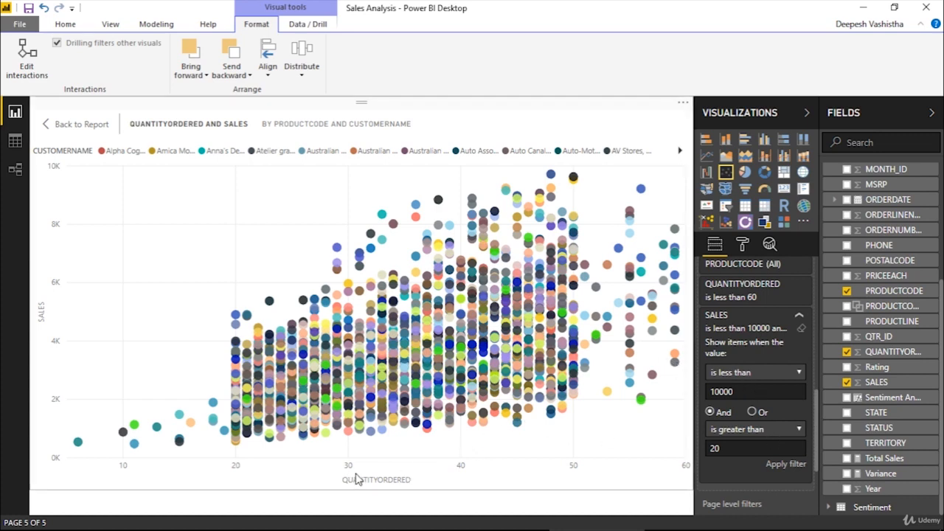
# Remove the greater-than value from the SALES filter, reapply the filter and collapse its settings
pyautogui.moveTo(733, 448); pyautogui.dragTo(700, 443)
pyautogui.press('BackSpace')
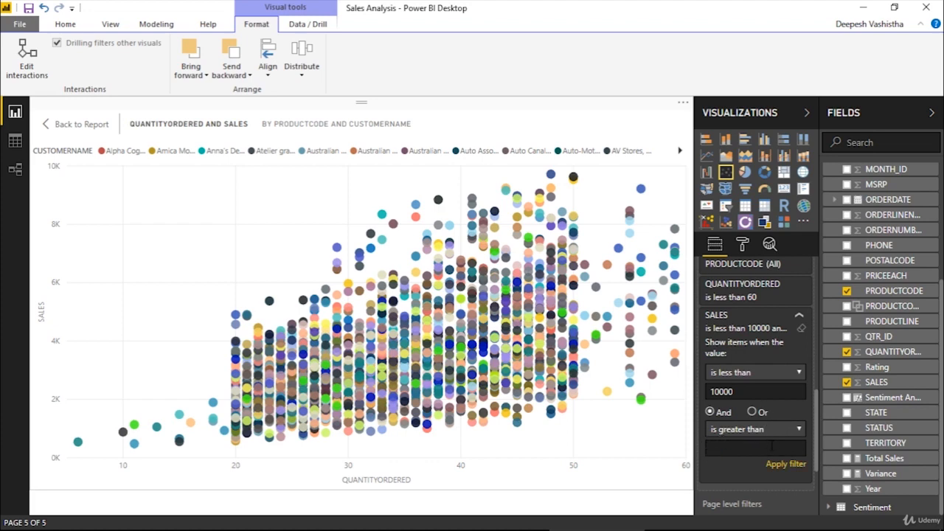
pyautogui.click(782, 464)
pyautogui.click(770, 329)
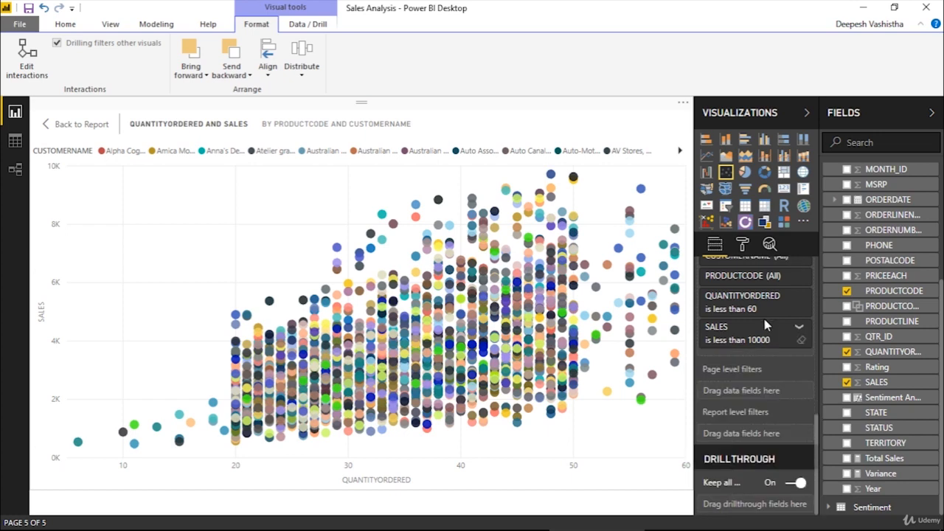
# Add an And condition of greater than 20 to the QUANTITYORDERED filter and apply it
pyautogui.click(760, 311)
pyautogui.click(741, 410)
pyautogui.click(743, 460)
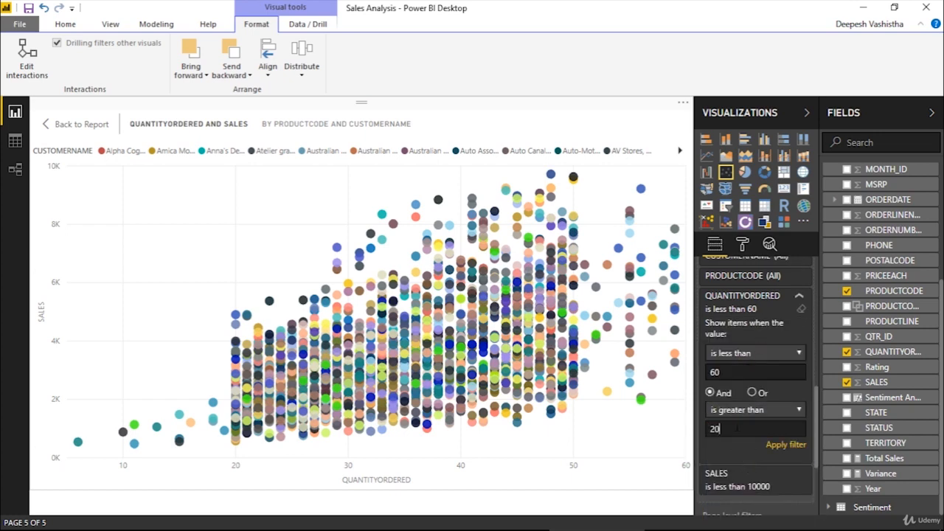
pyautogui.click(770, 445)
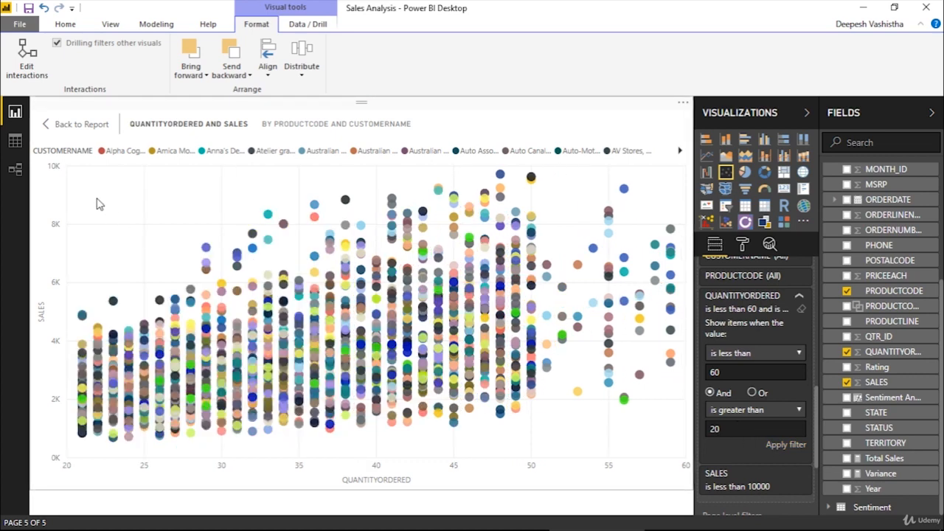
# Return to the report page, then enlarge the scatter chart and position it below the Regression title
pyautogui.click(67, 127)
pyautogui.moveTo(140, 339); pyautogui.dragTo(472, 468)
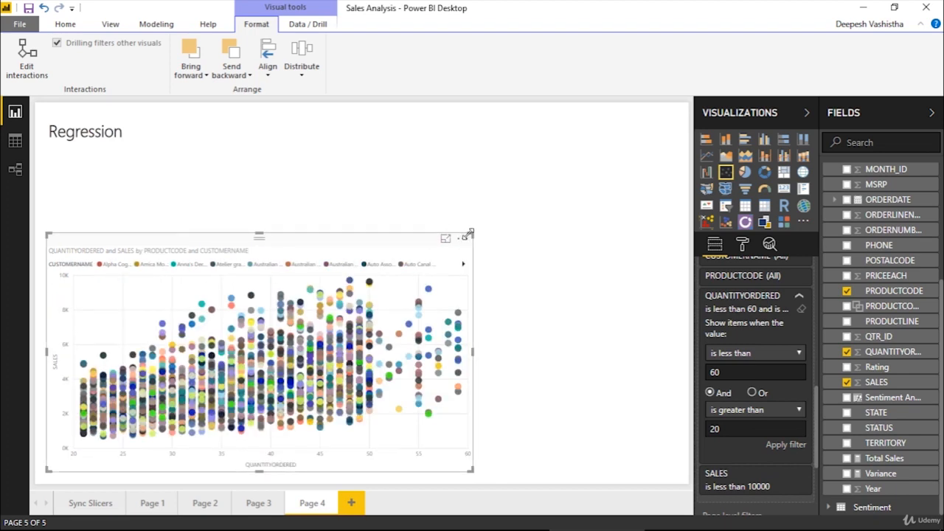
pyautogui.moveTo(472, 233); pyautogui.dragTo(555, 178)
pyautogui.moveTo(439, 197); pyautogui.dragTo(459, 189)
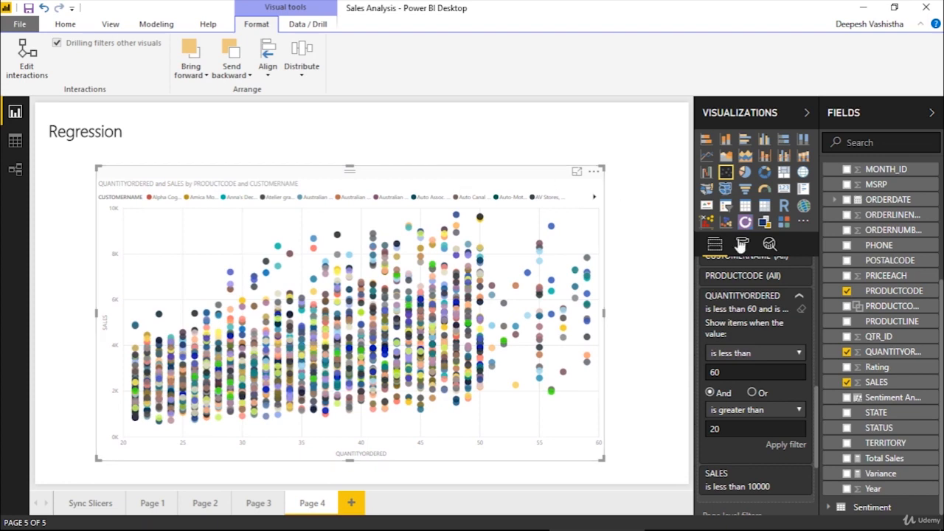
# Add a trend line to the scatter chart
pyautogui.scroll(5, 740, 292)
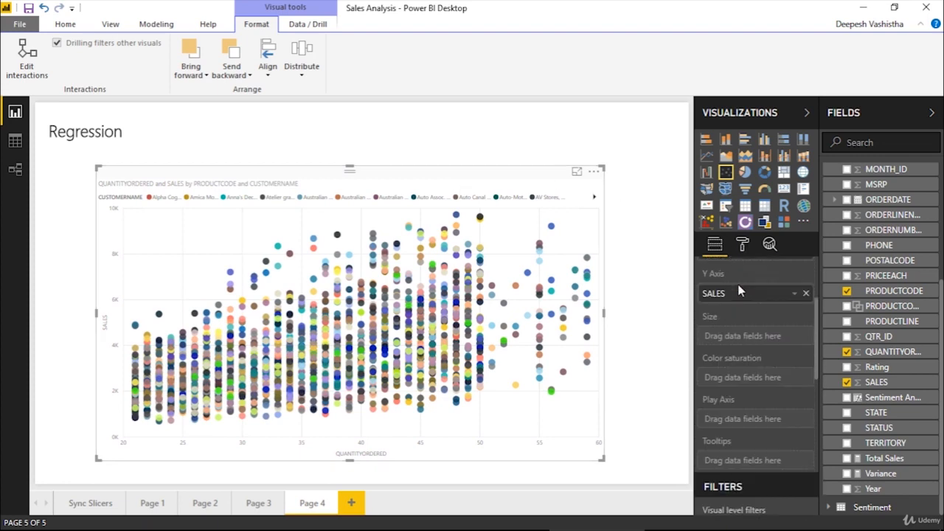
pyautogui.click(771, 247)
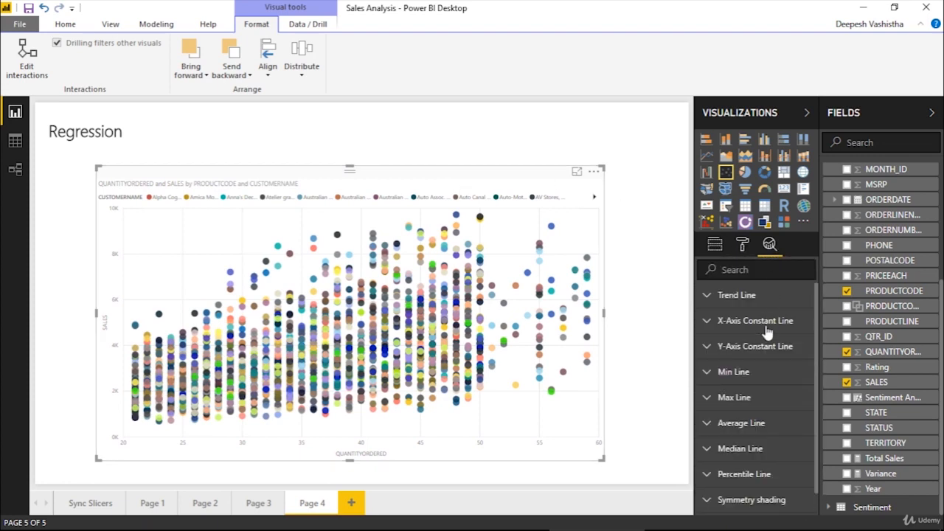
pyautogui.scroll(-1, 762, 348)
pyautogui.scroll(1, 762, 348)
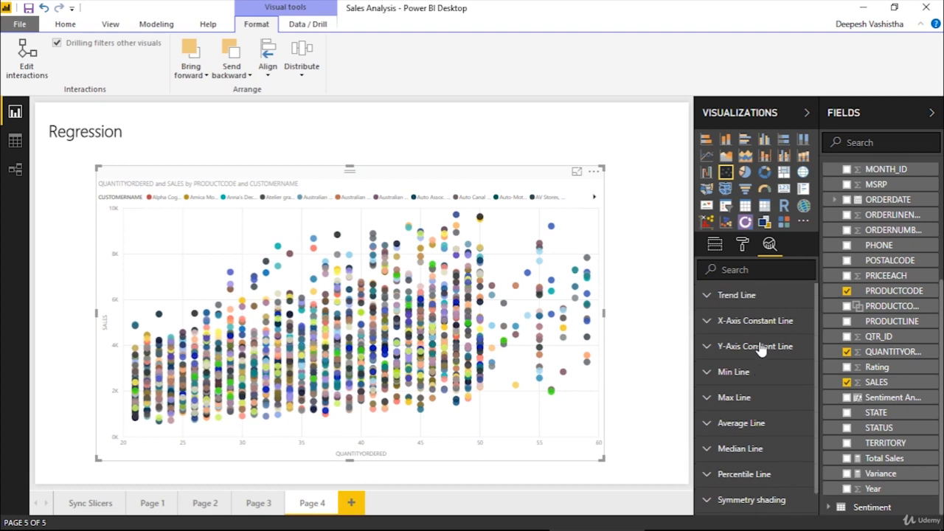
pyautogui.click(759, 301)
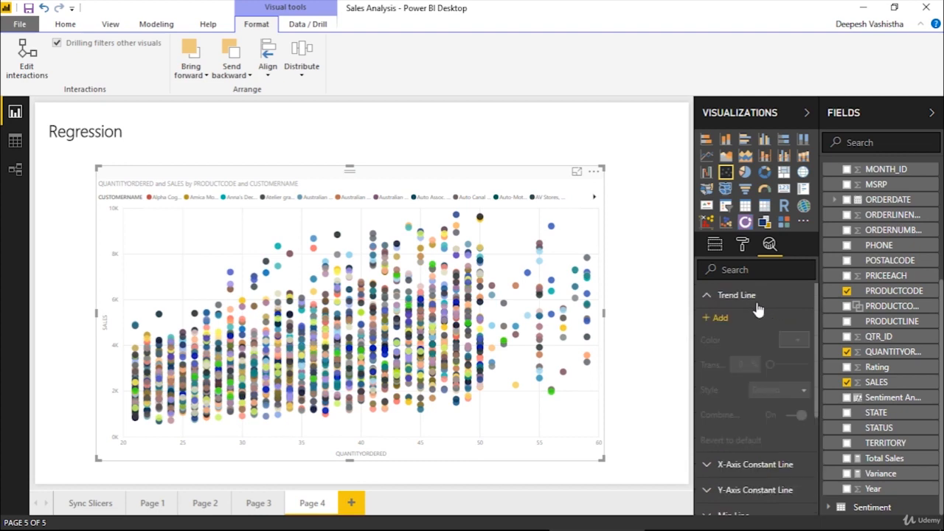
pyautogui.click(717, 319)
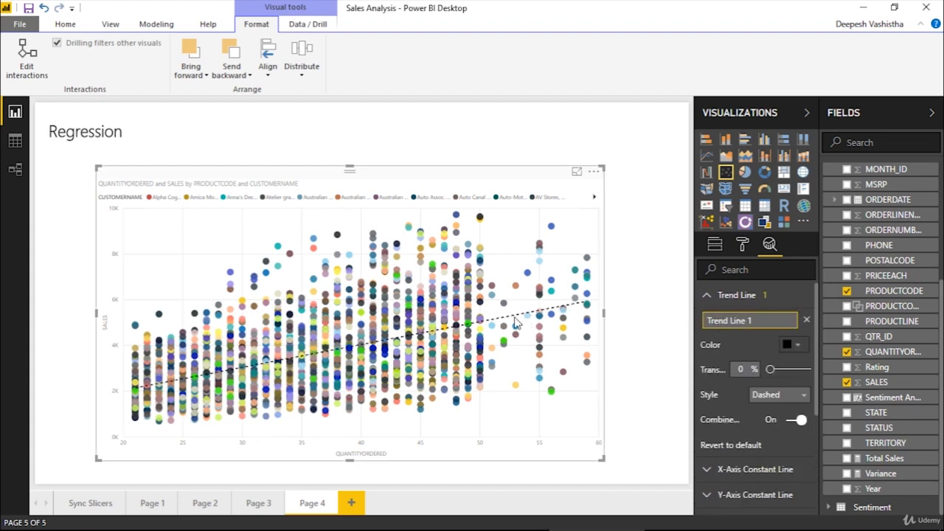
# Try the Solid style on the trend line and set it back to Dashed
pyautogui.click(760, 395)
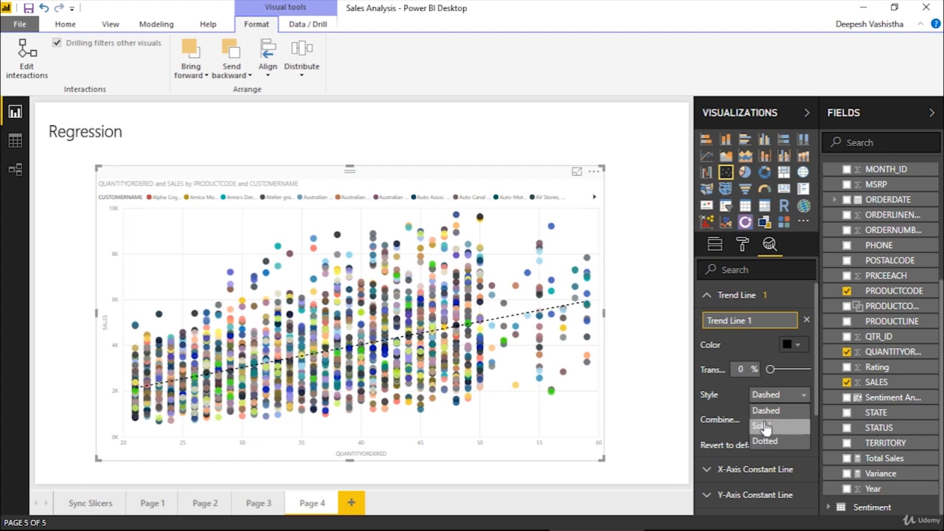
pyautogui.click(763, 428)
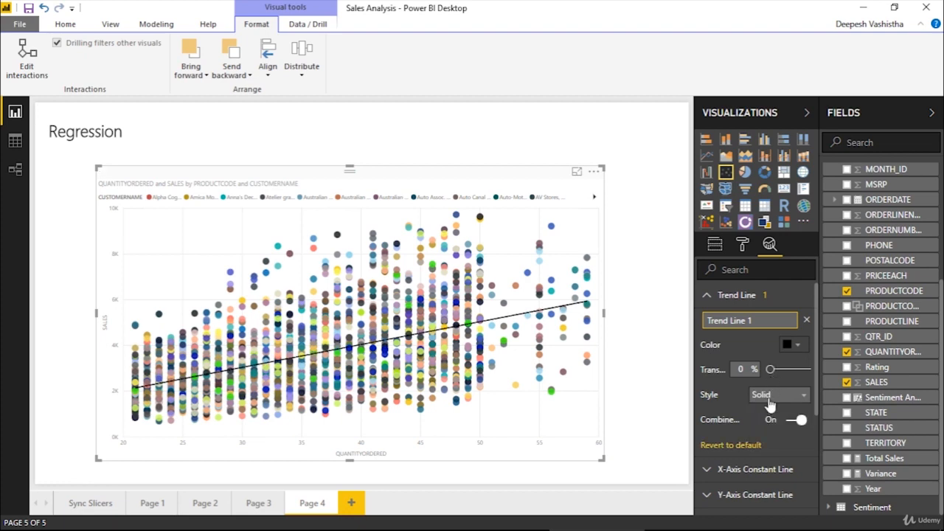
pyautogui.click(768, 397)
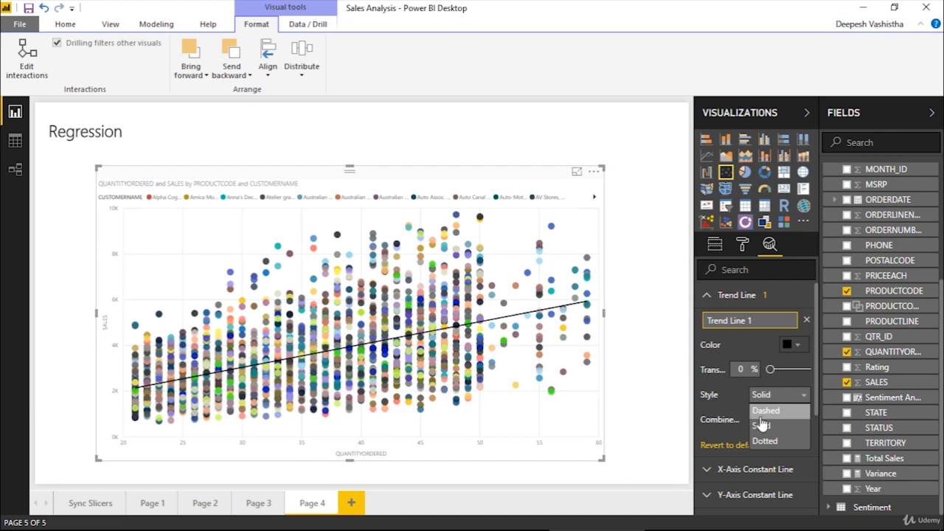
pyautogui.click(767, 412)
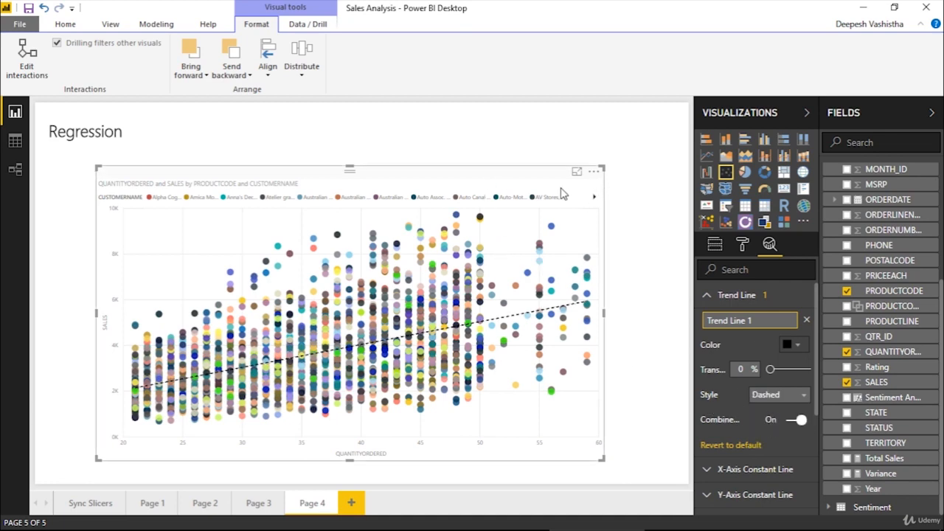
# Move the scatter chart to the page's upper-right area and examine it with its trend line in focus mode
pyautogui.moveTo(565, 190); pyautogui.dragTo(649, 145)
pyautogui.click(653, 143)
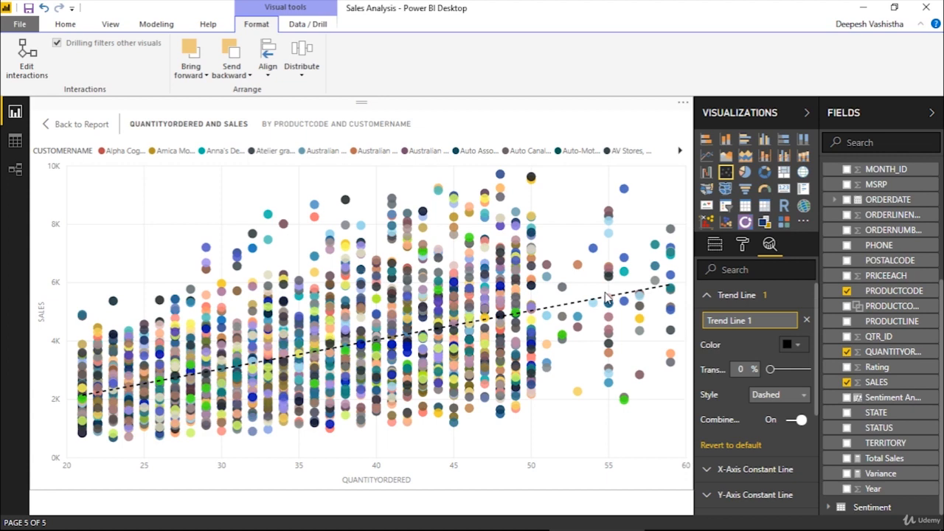
pyautogui.click(721, 297)
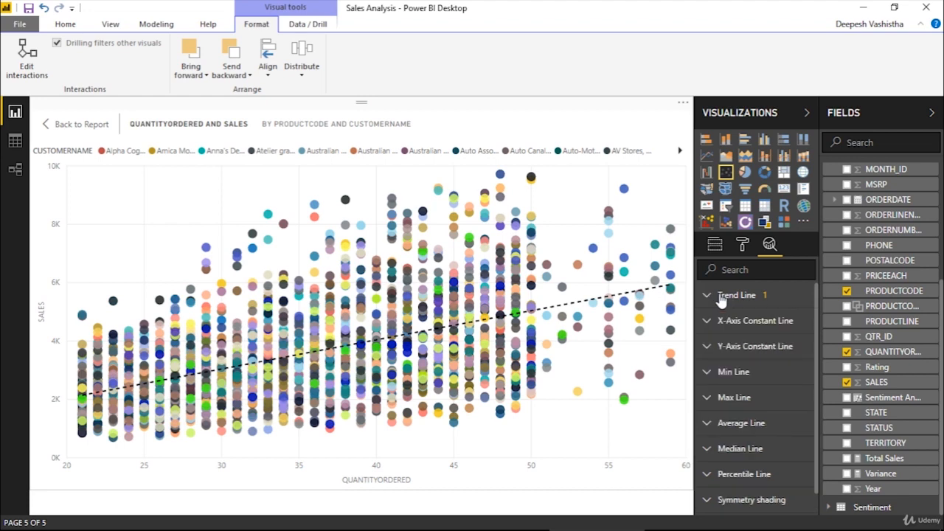
pyautogui.click(81, 125)
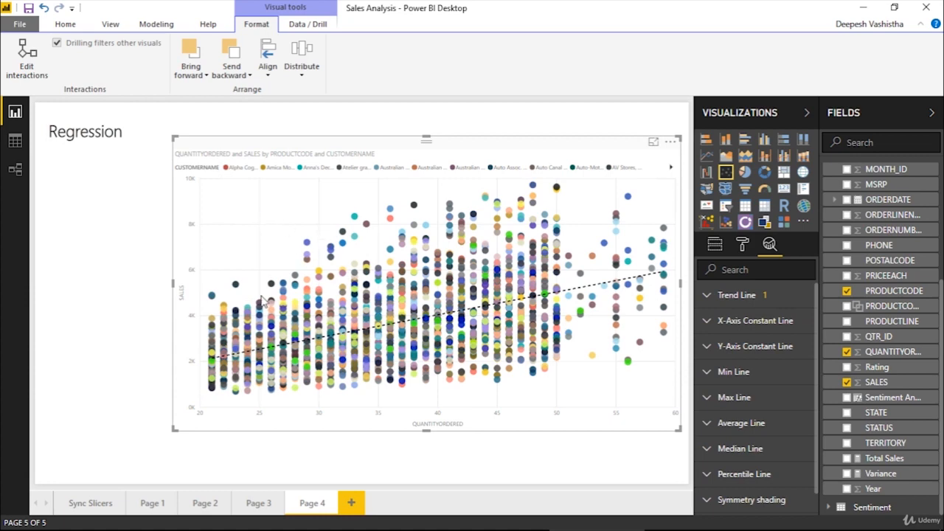
# Enlarge the scatter chart to nearly fill the page and reposition it below the Regression title
pyautogui.moveTo(174, 437); pyautogui.dragTo(64, 466)
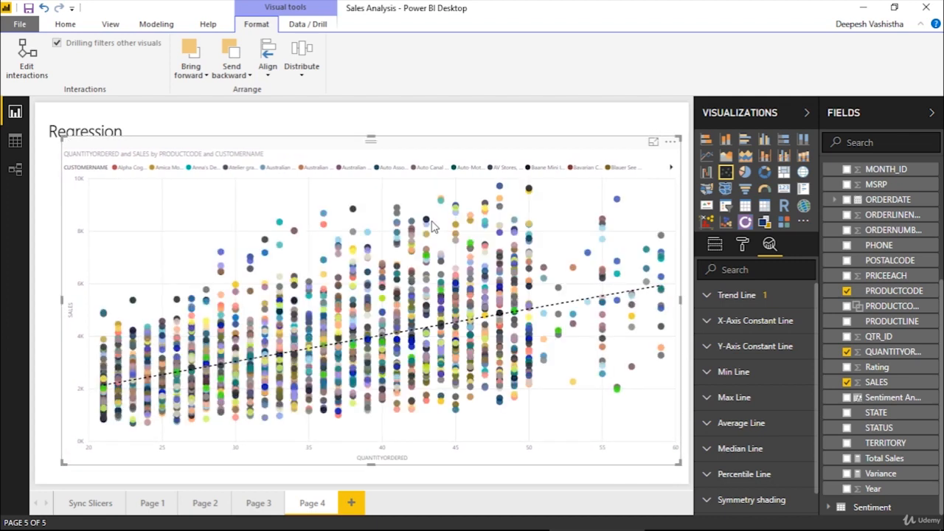
pyautogui.moveTo(625, 145); pyautogui.dragTo(610, 160)
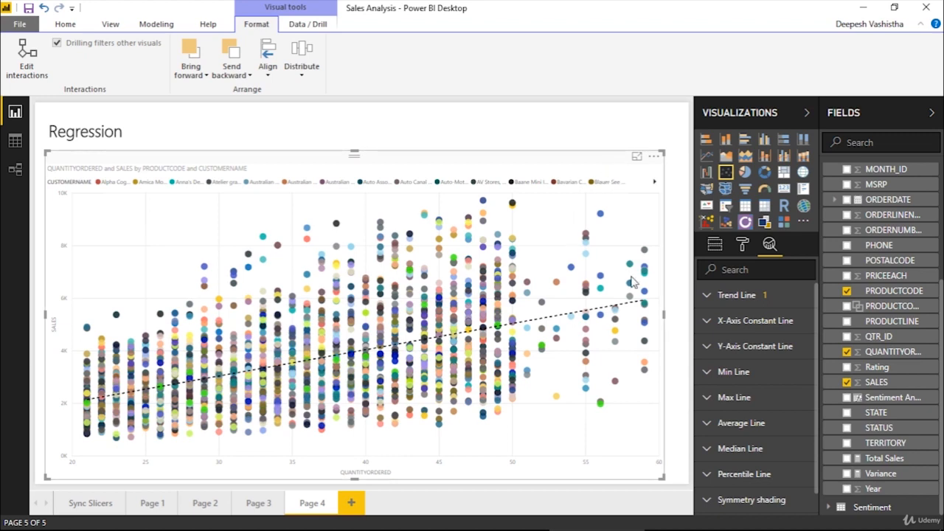
# Review the chart's field assignments and visual level filters, collapsing the QUANTITYORDERED filter
pyautogui.click(715, 248)
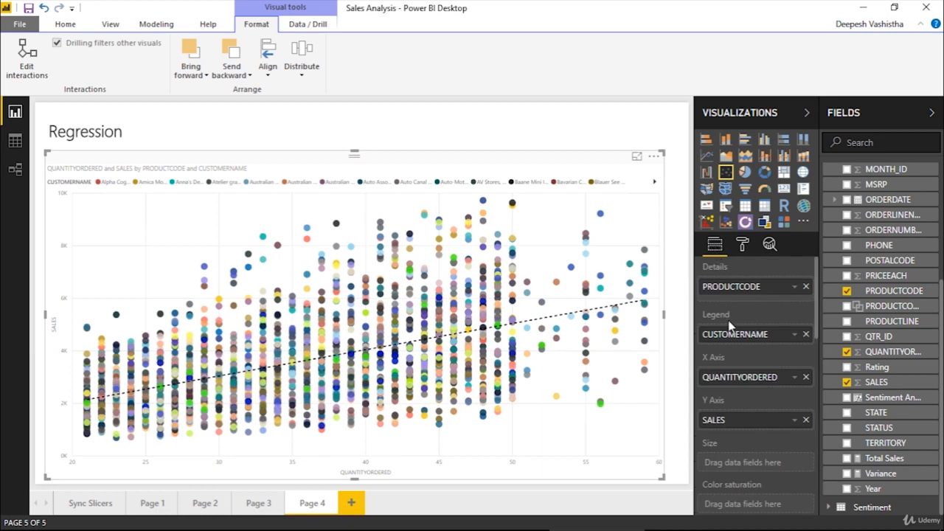
pyautogui.scroll(-3, 731, 385)
pyautogui.scroll(-4, 731, 386)
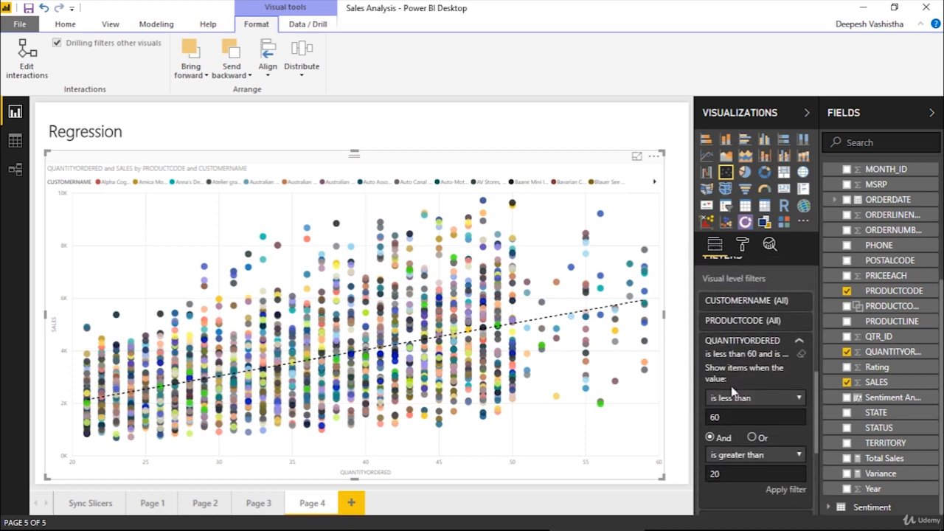
pyautogui.click(755, 358)
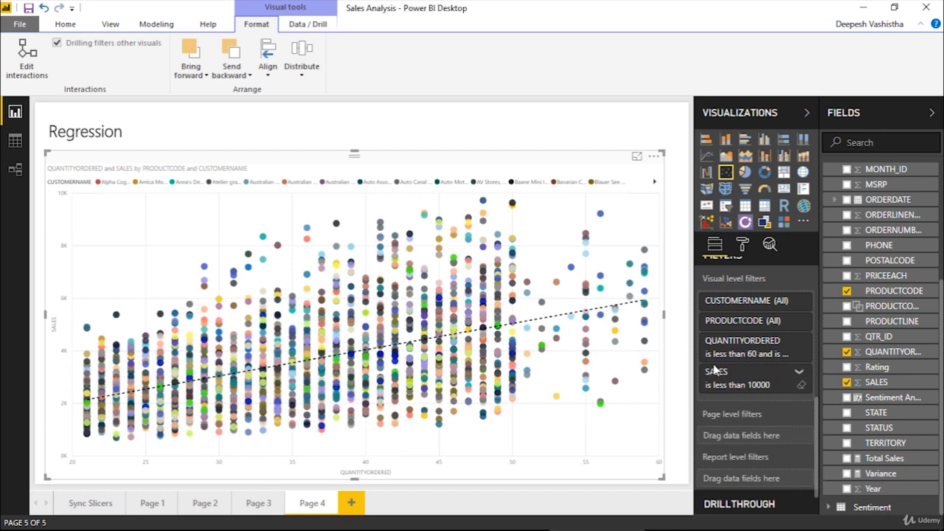